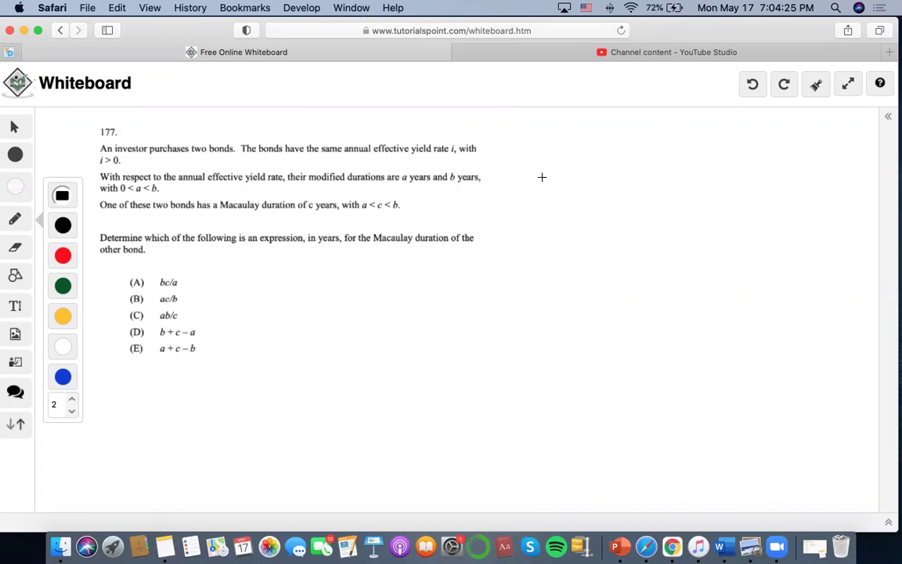
Step: Handwrite 'MacD·v = ModD' with the pen to the right of the question text
mouse_move(537, 188)
left_mouse_down()
mouse_move(535, 163)
mouse_move(552, 191)
mouse_move(580, 180)
mouse_move(595, 198)
left_mouse_up()
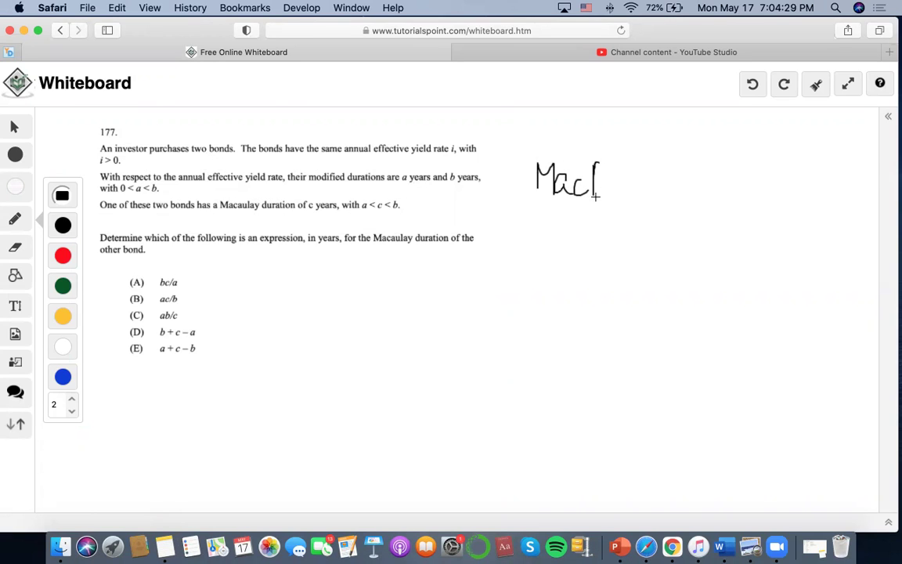
left_click_drag(599, 163, 595, 198)
left_click_drag(622, 182, 625, 182)
mouse_move(627, 193)
left_mouse_down()
mouse_move(632, 174)
mouse_move(662, 182)
left_mouse_up()
mouse_move(647, 176)
left_mouse_down()
mouse_move(700, 198)
mouse_move(733, 159)
mouse_move(732, 200)
left_mouse_up()
left_click_drag(757, 159, 758, 220)
left_click_drag(758, 161, 757, 217)
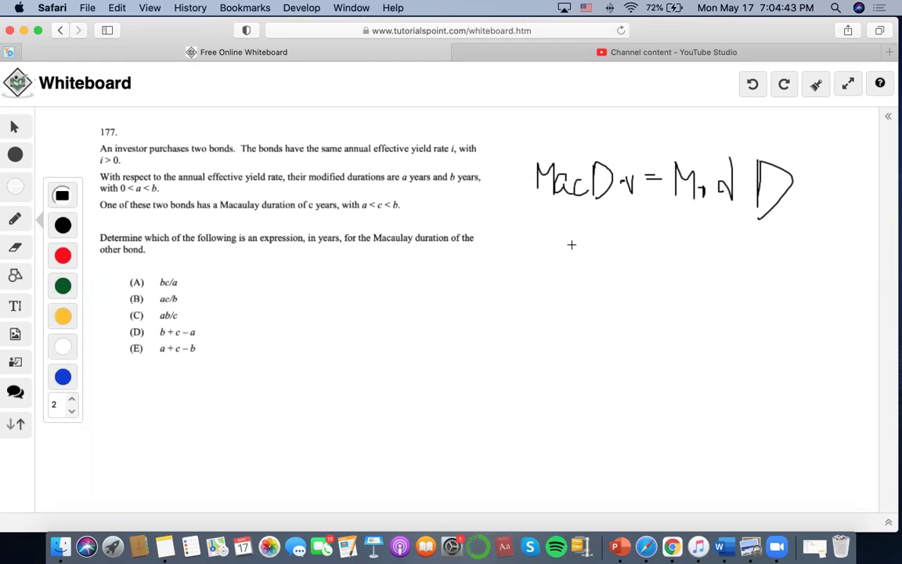
Step: Handwrite 'C·v = A' on a new line beneath the MacD·v = ModD equation
mouse_move(557, 257)
left_mouse_down()
mouse_move(549, 294)
mouse_move(571, 279)
mouse_move(605, 300)
left_mouse_up()
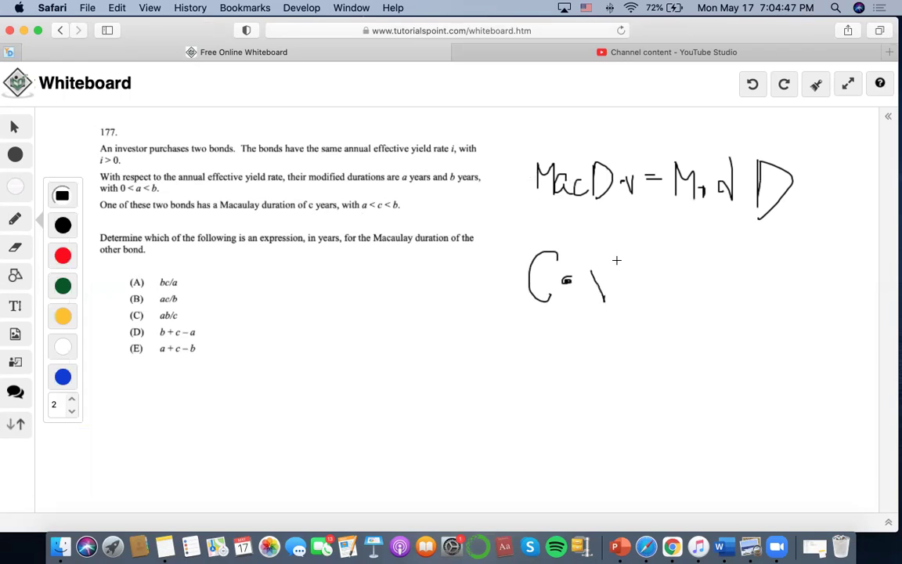
left_click_drag(616, 260, 604, 300)
mouse_move(646, 272)
left_mouse_down()
mouse_move(668, 273)
mouse_move(669, 284)
mouse_move(725, 270)
mouse_move(726, 298)
mouse_move(739, 272)
left_mouse_up()
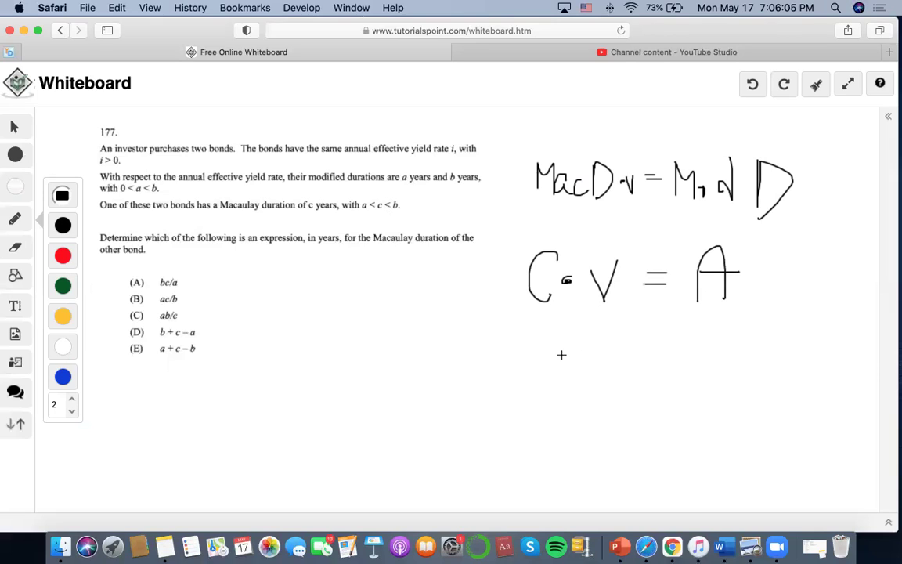
Step: Write the fraction C/(1+i) = A under C·v = A, then C/A = 1 + i further left
left_click_drag(559, 350, 563, 377)
left_click_drag(501, 389, 572, 388)
left_click_drag(523, 406, 524, 448)
mouse_move(553, 418)
left_mouse_down()
mouse_move(553, 446)
mouse_move(561, 432)
mouse_move(583, 442)
left_mouse_up()
left_click(582, 393)
mouse_move(612, 379)
left_mouse_down()
mouse_move(649, 379)
mouse_move(650, 389)
left_mouse_up()
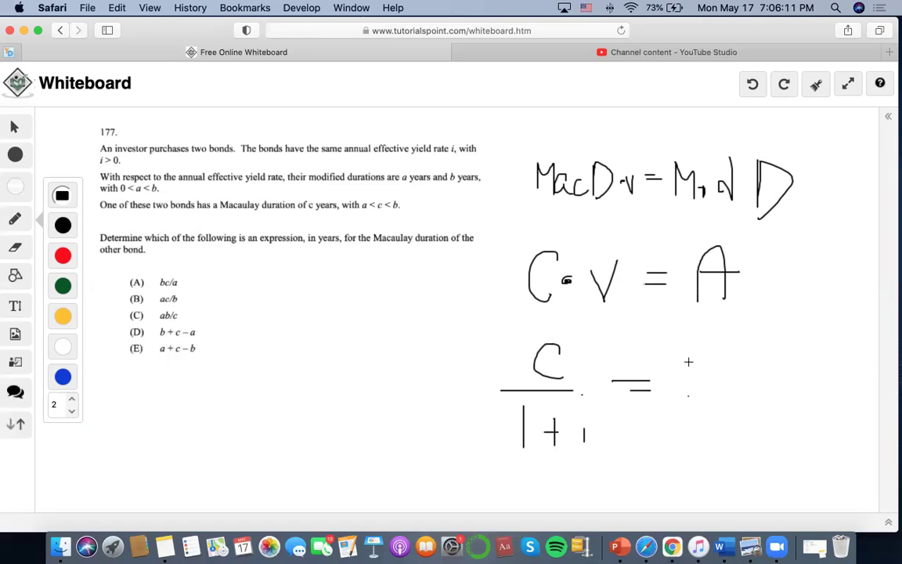
mouse_move(689, 362)
left_mouse_down()
mouse_move(701, 415)
mouse_move(703, 389)
left_mouse_up()
mouse_move(296, 303)
left_mouse_down()
mouse_move(295, 324)
mouse_move(254, 337)
mouse_move(280, 389)
mouse_move(282, 370)
left_mouse_up()
mouse_move(332, 331)
left_mouse_down()
mouse_move(411, 335)
mouse_move(431, 321)
mouse_move(459, 333)
left_mouse_up()
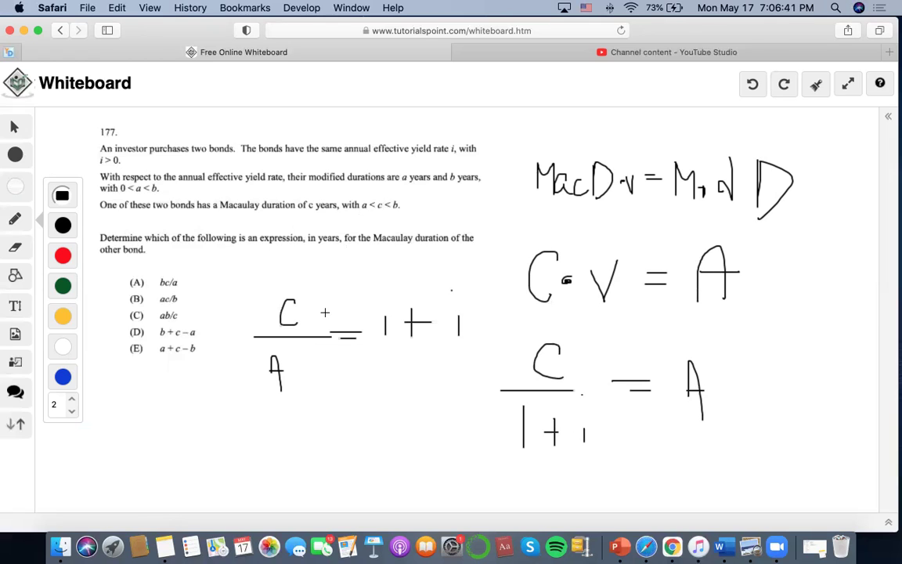
Step: Circle b in the question, write B = …/(1+i), and scribble out its numerator
mouse_move(393, 205)
left_mouse_down()
mouse_move(405, 204)
mouse_move(394, 215)
left_mouse_up()
mouse_move(119, 458)
left_mouse_down()
mouse_move(130, 427)
mouse_move(117, 460)
left_mouse_up()
left_click(160, 428)
mouse_move(170, 428)
left_mouse_down()
mouse_move(180, 428)
mouse_move(180, 440)
mouse_move(287, 447)
left_mouse_up()
mouse_move(223, 458)
left_mouse_down()
mouse_move(223, 490)
mouse_move(248, 490)
mouse_move(278, 467)
left_mouse_up()
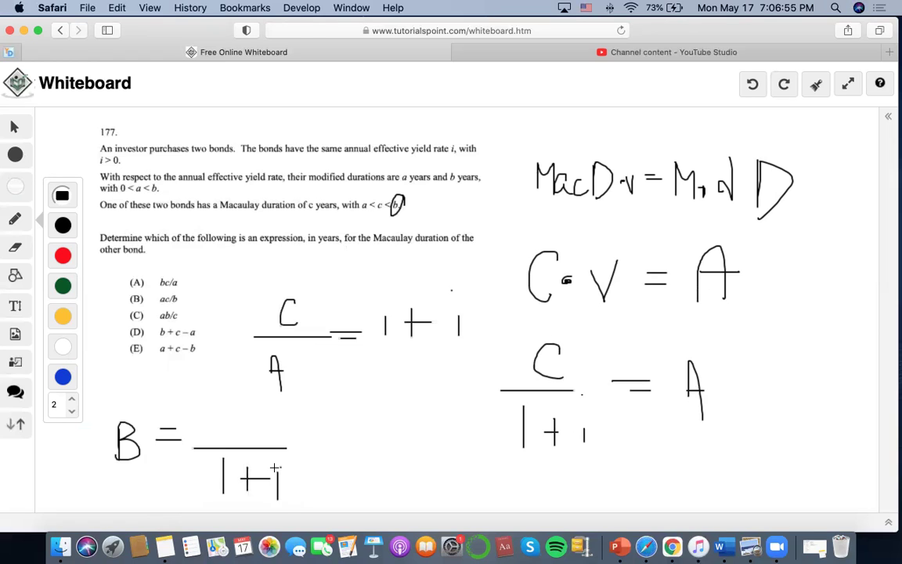
left_click(279, 464)
mouse_move(205, 406)
left_mouse_down()
mouse_move(298, 407)
mouse_move(188, 415)
mouse_move(259, 427)
mouse_move(226, 420)
left_mouse_up()
left_click_drag(211, 384, 258, 425)
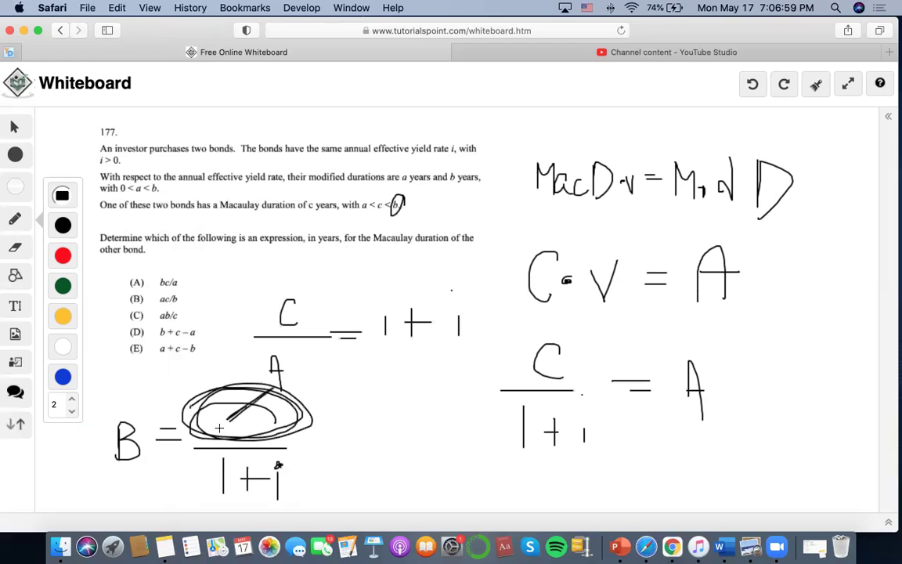
left_click_drag(265, 390, 205, 433)
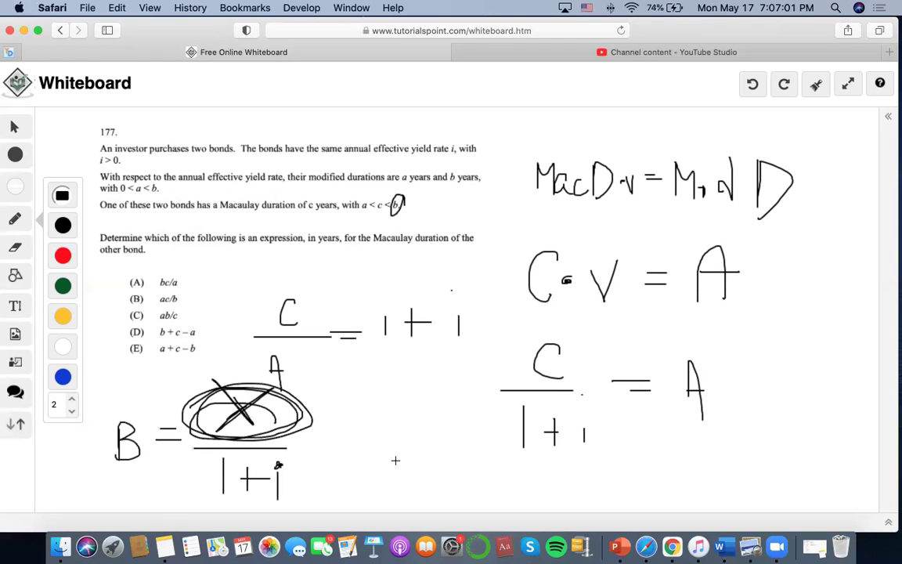
Step: Write the equation B(1+i) = X to the right of it
left_click_drag(348, 454, 348, 484)
mouse_move(397, 456)
left_mouse_down()
mouse_move(398, 483)
mouse_move(434, 483)
mouse_move(437, 469)
mouse_move(454, 484)
mouse_move(480, 476)
mouse_move(468, 495)
mouse_move(506, 470)
mouse_move(506, 482)
left_mouse_up()
left_click(453, 446)
mouse_move(561, 462)
left_mouse_down()
mouse_move(521, 499)
mouse_move(570, 496)
left_mouse_up()
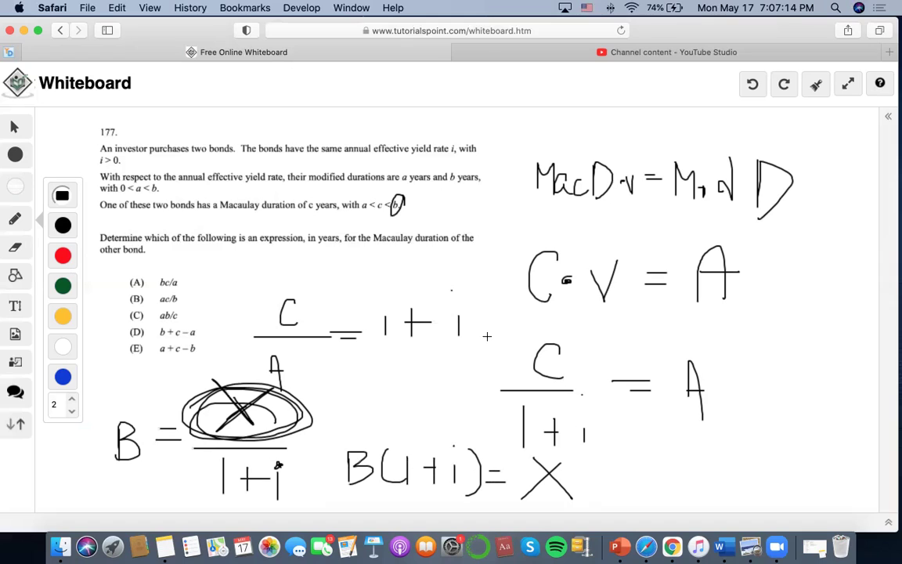
Step: Cross out (1+i) in B(1+i) = X, write C/a above it, and draw a curve across the question
left_click_drag(383, 452, 479, 495)
left_click_drag(479, 451, 373, 498)
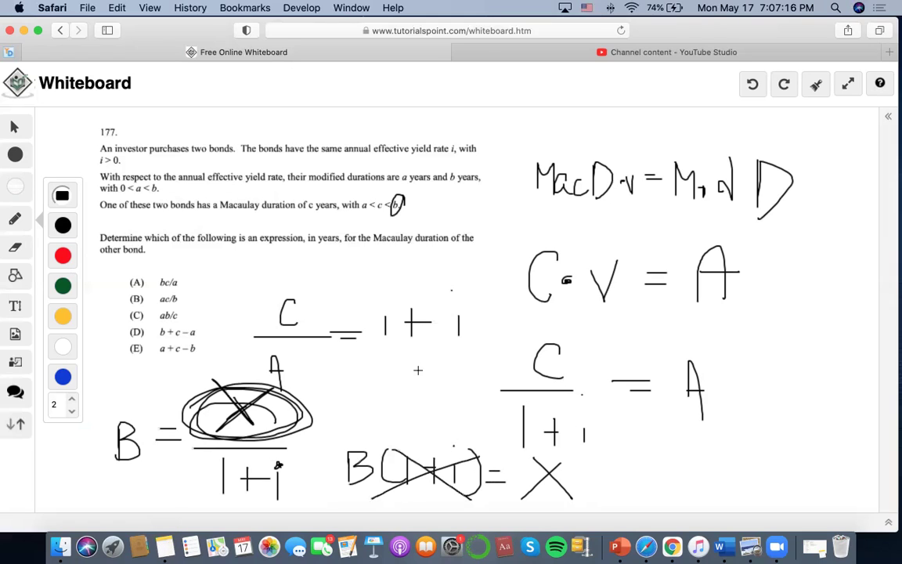
left_click_drag(432, 374, 432, 401)
left_click_drag(390, 409, 469, 409)
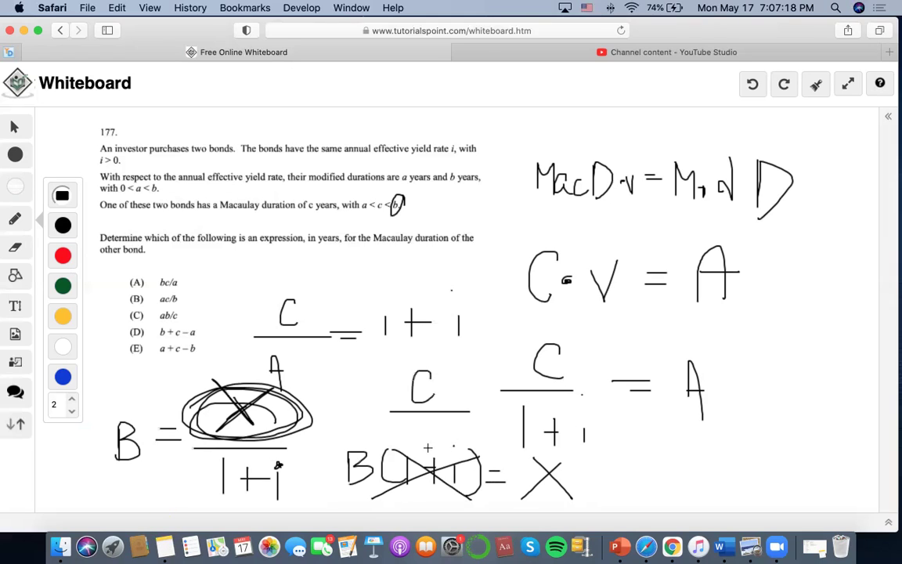
left_click_drag(446, 440, 491, 428)
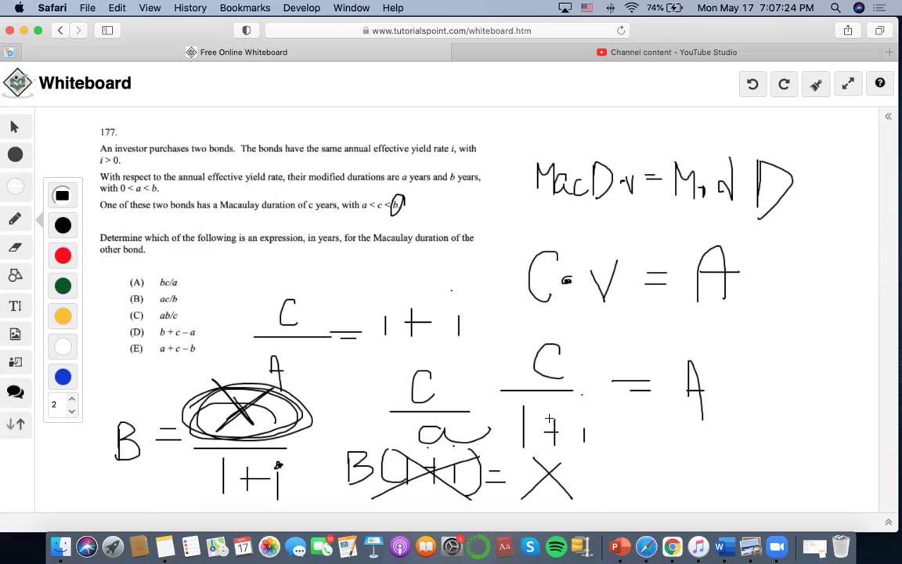
mouse_move(371, 262)
left_mouse_down()
mouse_move(458, 222)
mouse_move(557, 216)
left_mouse_up()
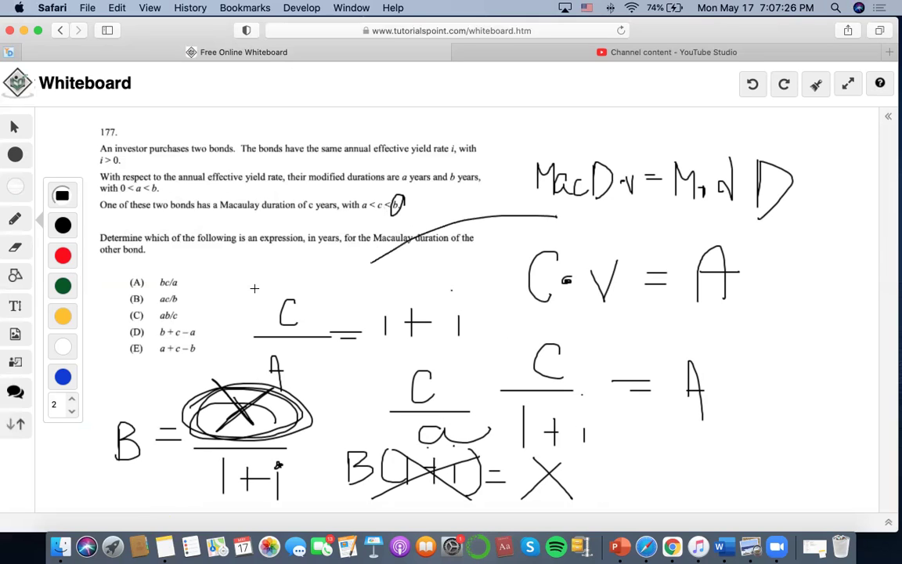
Step: Draw lines through choices D, E, C and B, then circle choice (A) bc/a
left_click_drag(127, 332, 230, 332)
left_click_drag(115, 353, 230, 354)
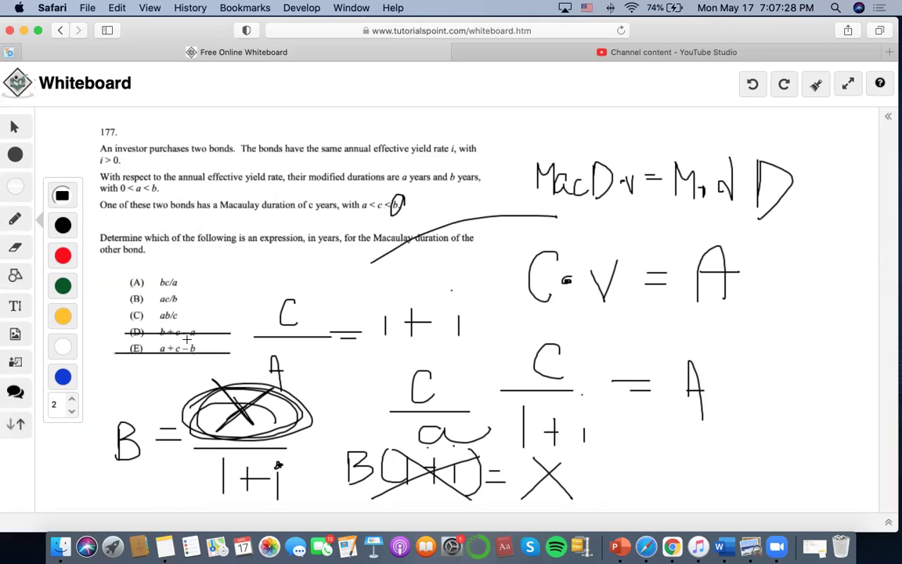
left_click_drag(126, 315, 202, 316)
left_click_drag(222, 301, 98, 300)
mouse_move(231, 263)
left_mouse_down()
mouse_move(210, 257)
mouse_move(35, 307)
left_mouse_up()
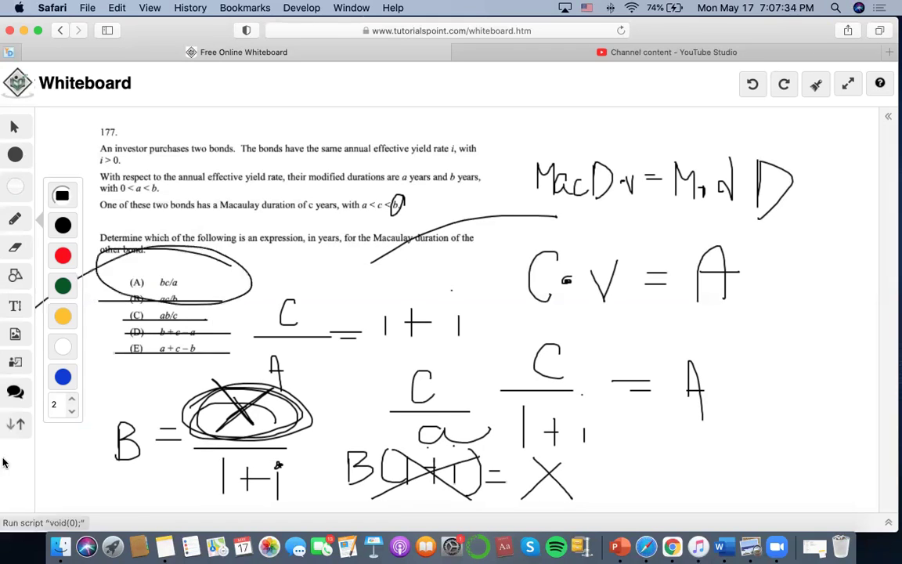